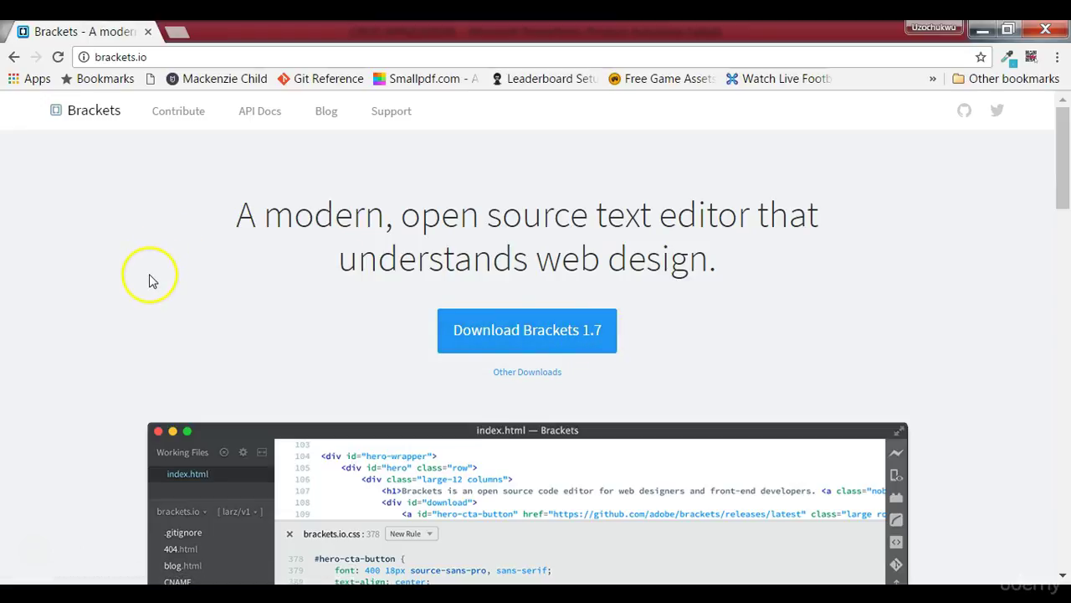
Start downloading the Brackets 1.7 installer and cancel the running download.
left_click(501, 337)
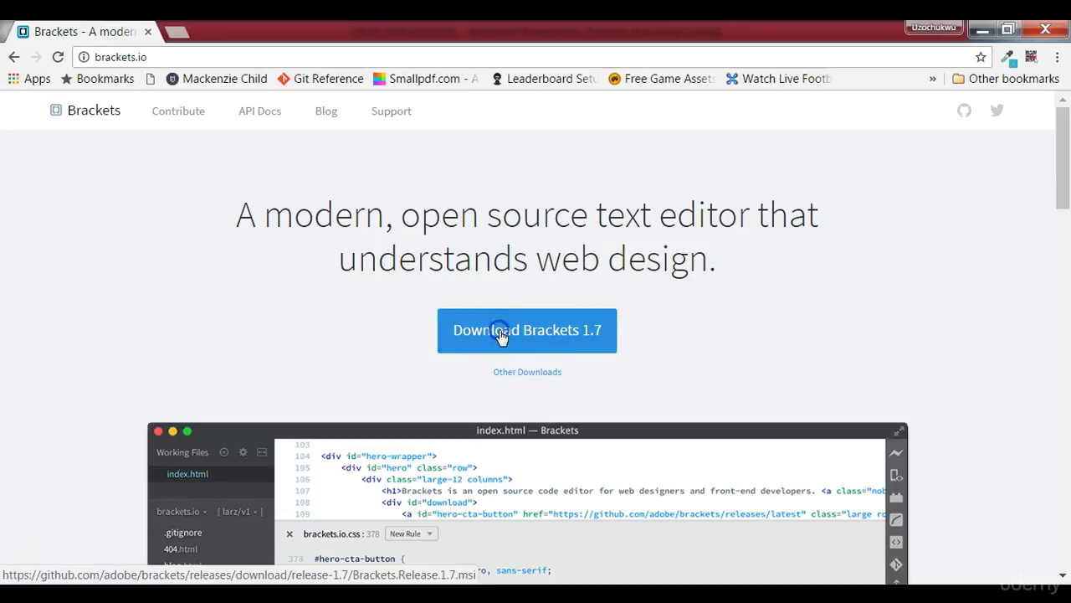
left_click(193, 281)
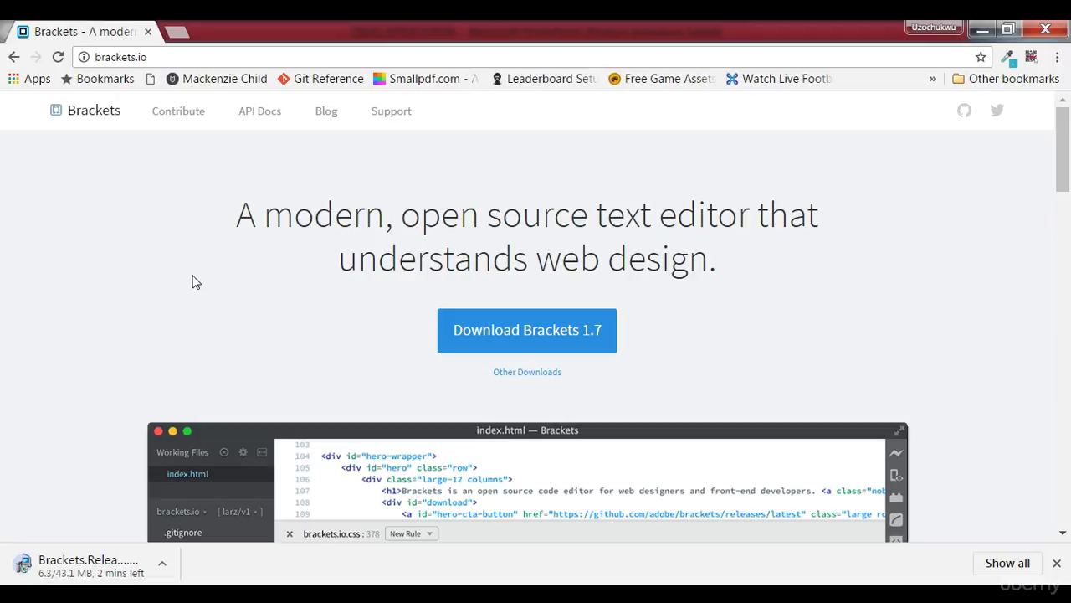
left_click(166, 564)
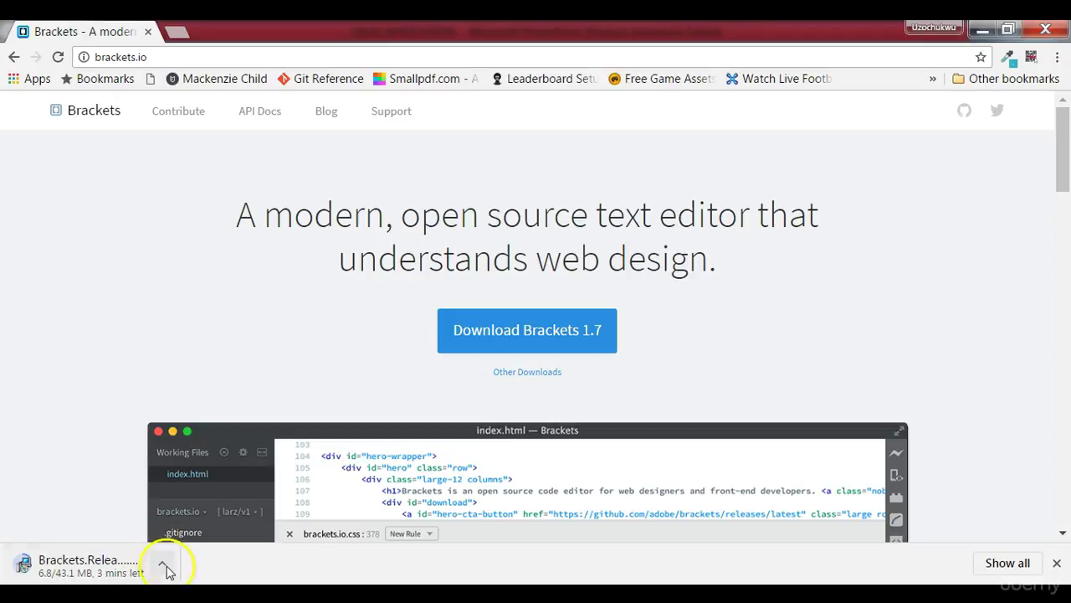
left_click(163, 566)
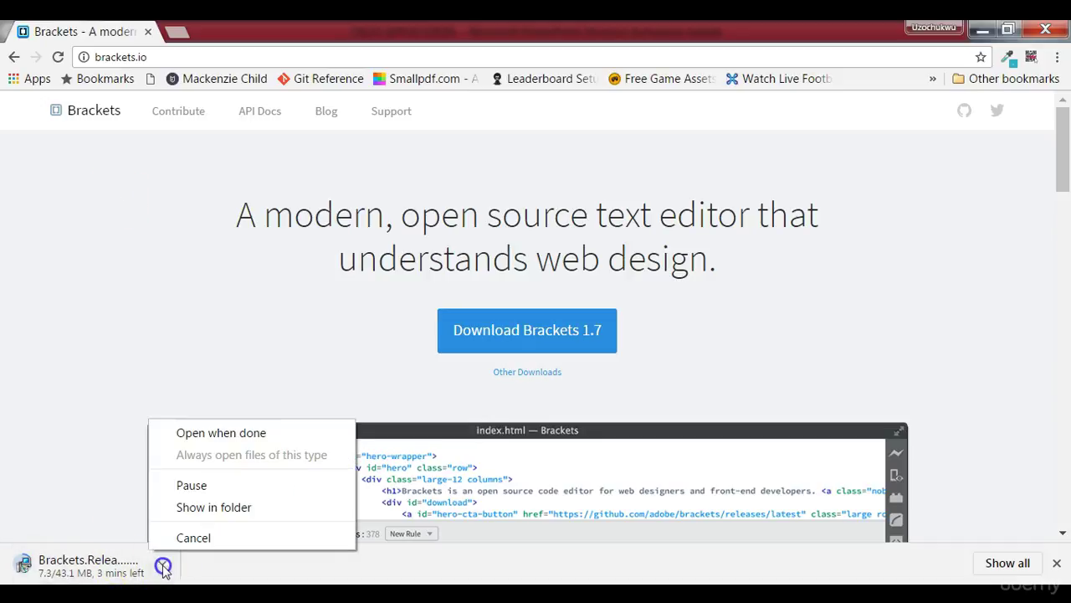
left_click(168, 536)
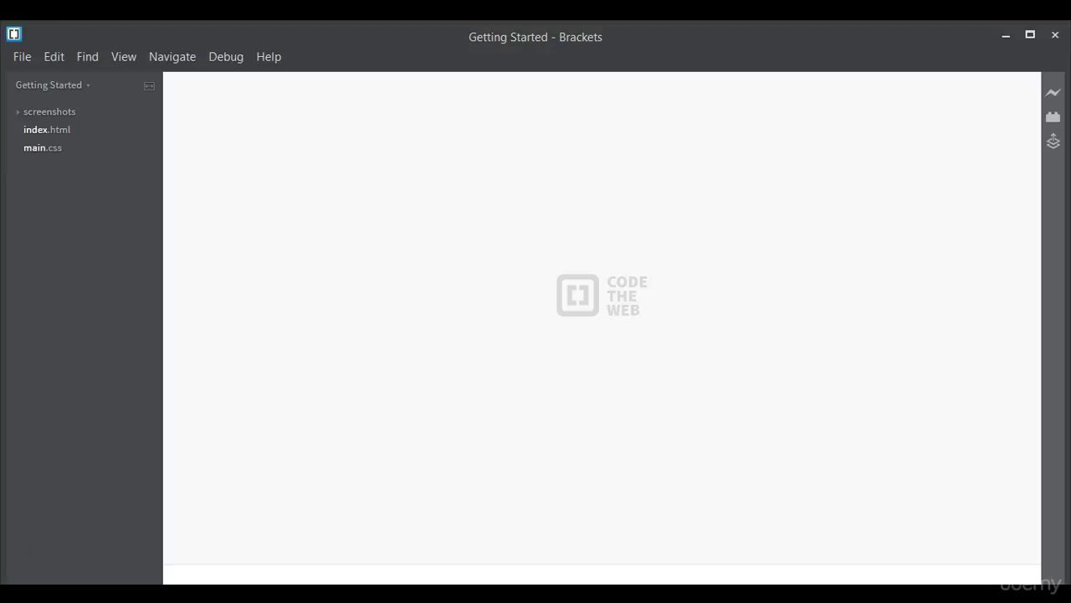
Switch to the Brackets editor, set its theme to Brackets Dark and its font size to 16px.
left_click(124, 58)
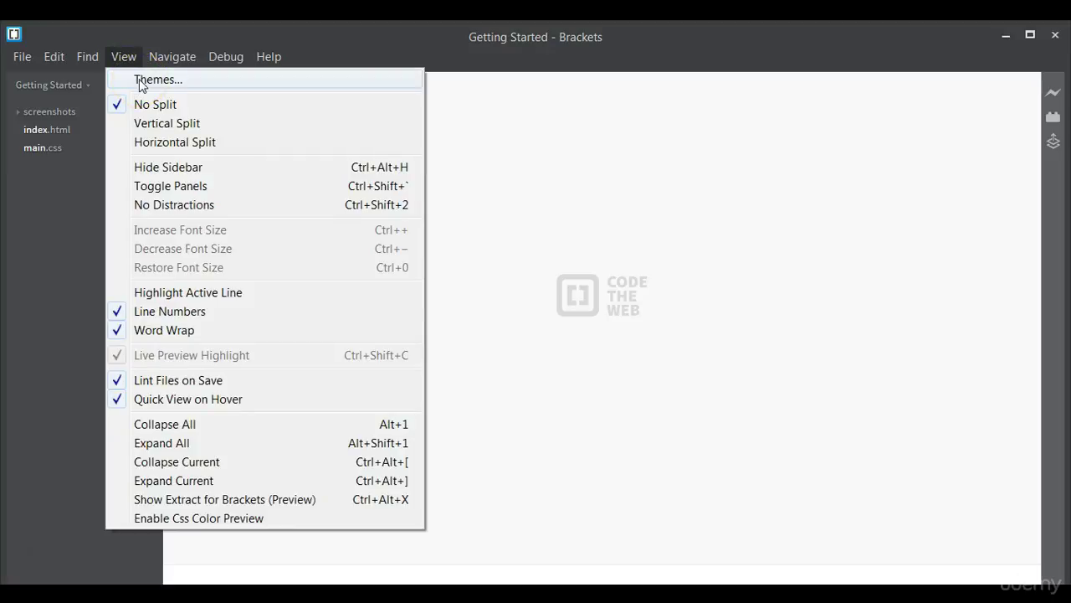
left_click(141, 84)
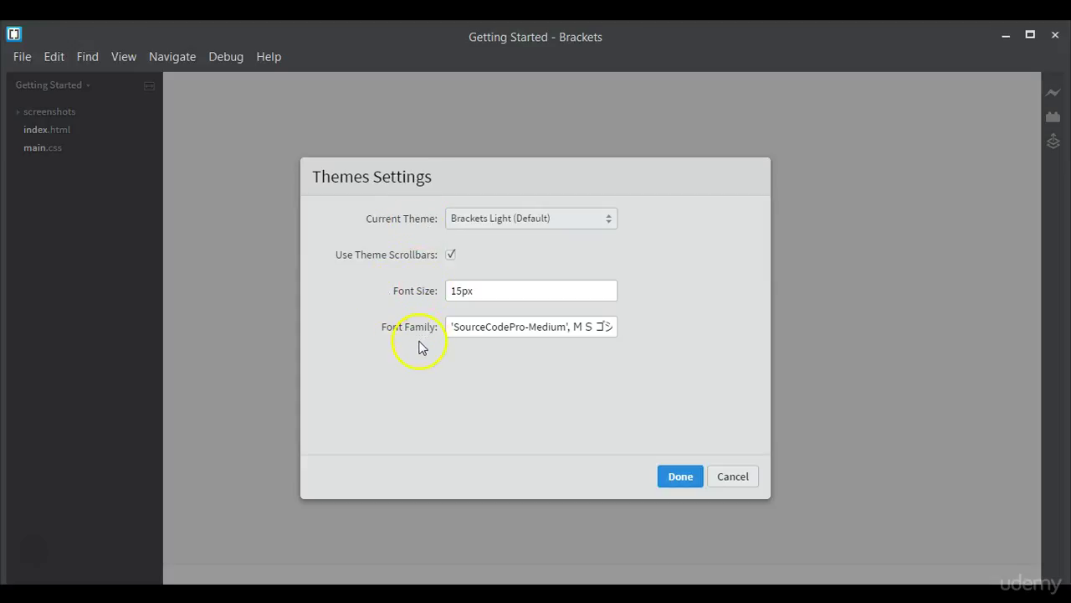
left_click(545, 218)
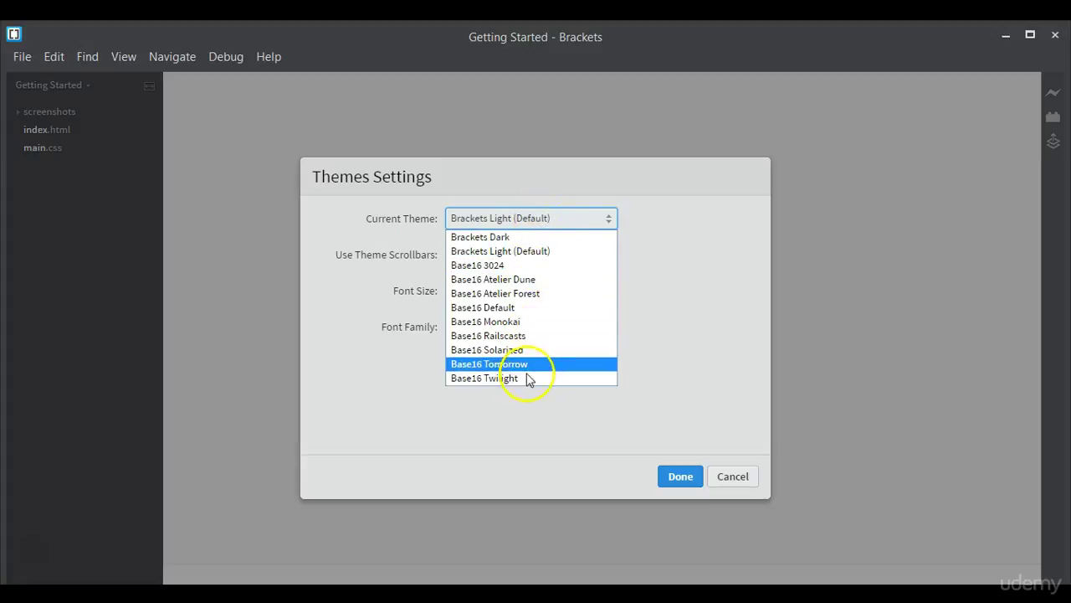
left_click(517, 236)
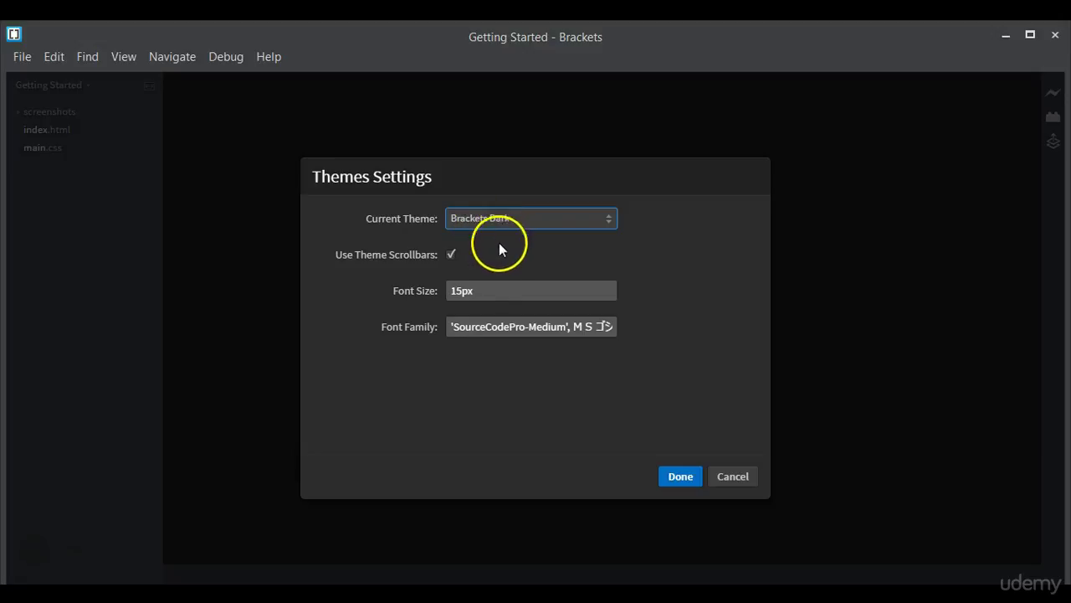
left_click(462, 291)
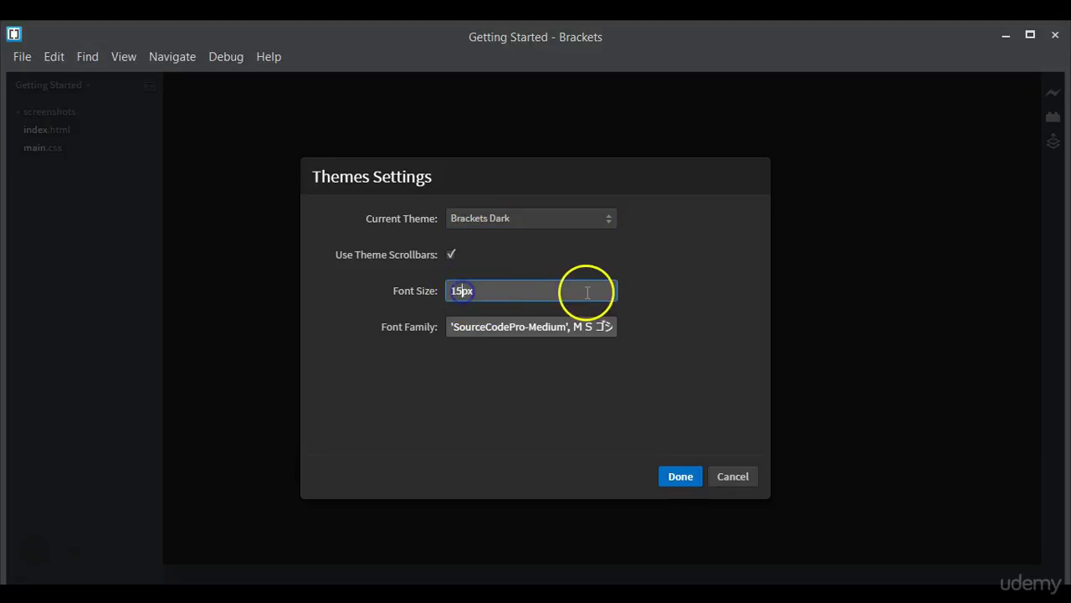
key("BackSpace")
type("6")
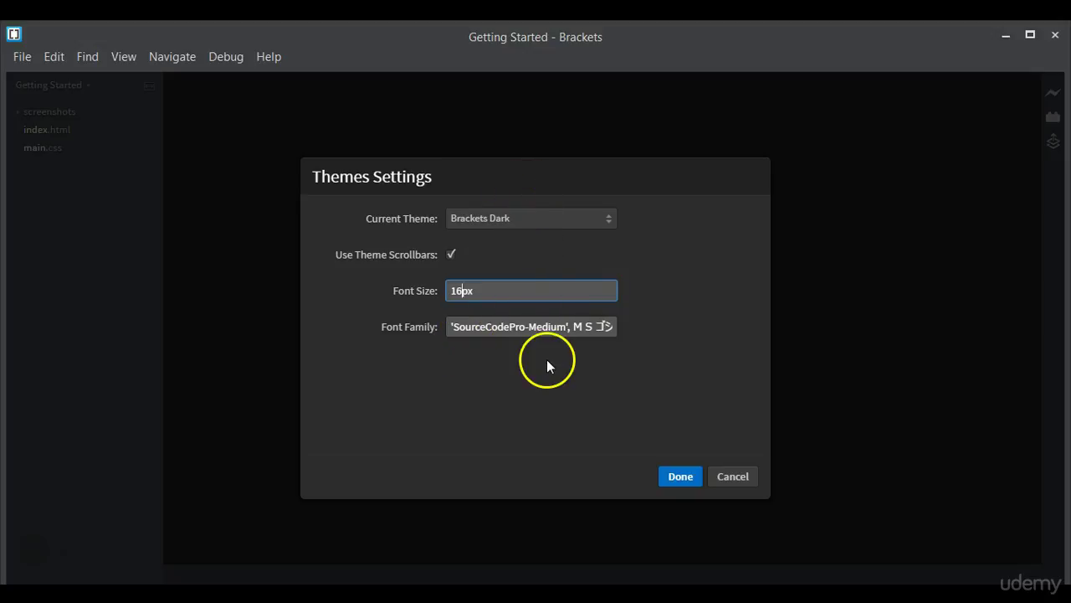
left_click(677, 475)
Open the Extension Manager and search the available extensions for "emme".
key("alt")
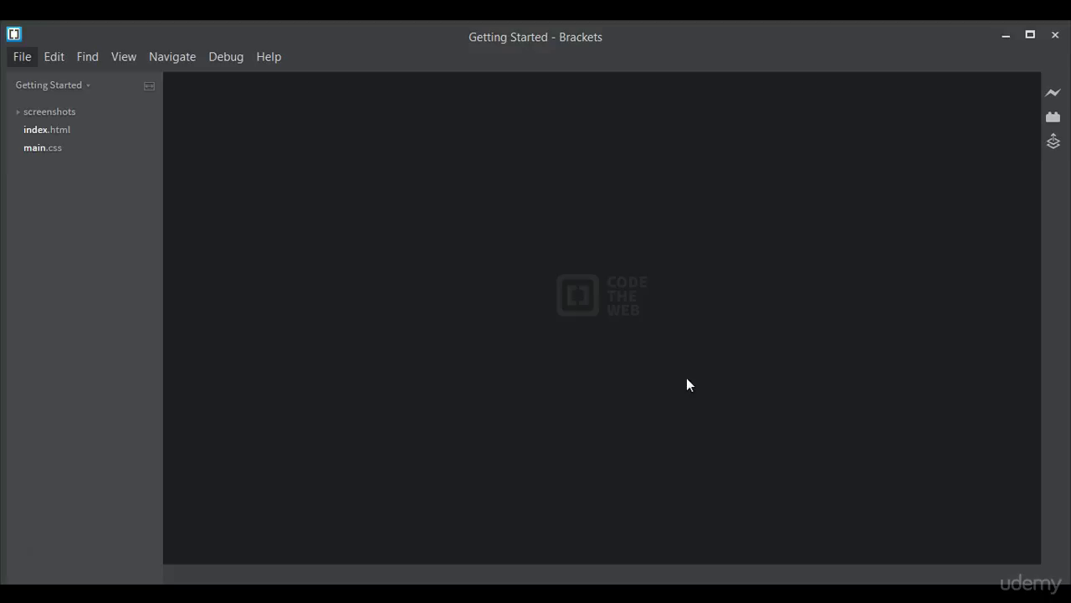
left_click(23, 56)
left_click(23, 57)
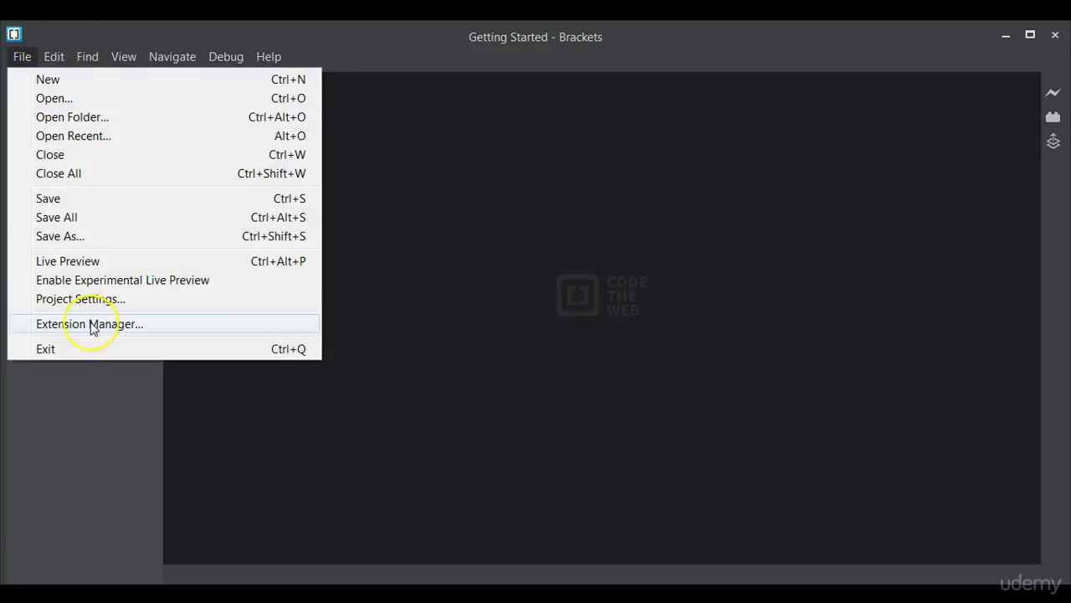
left_click(90, 325)
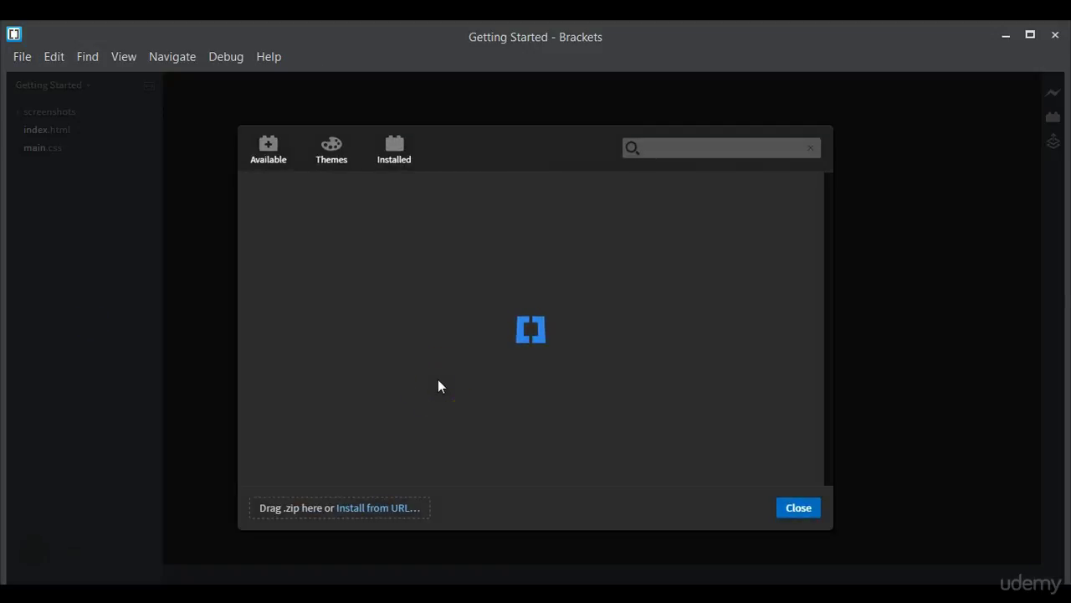
left_click(657, 147)
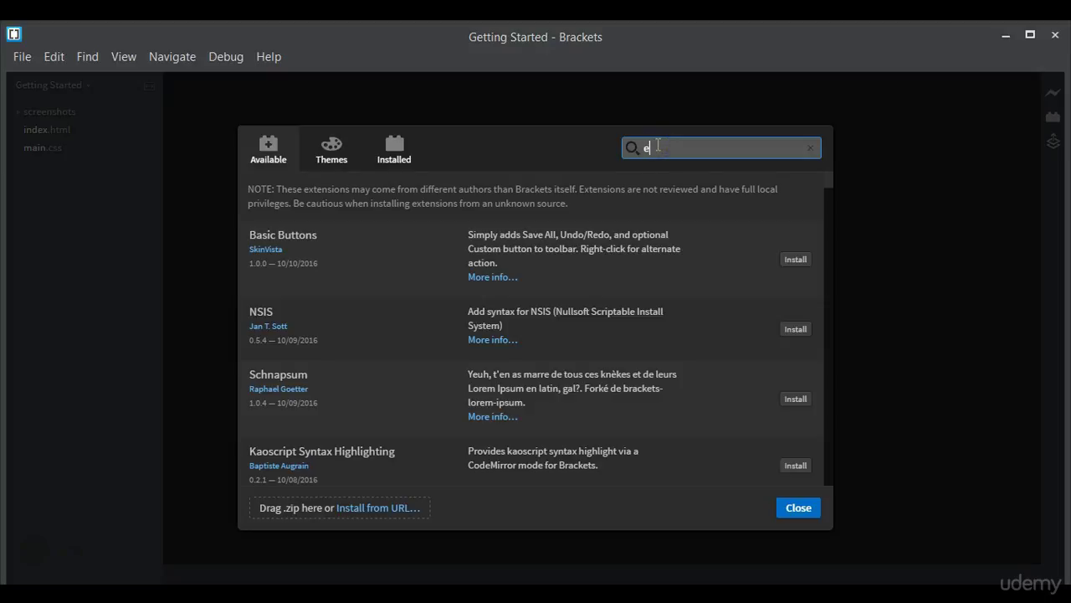
type("emme")
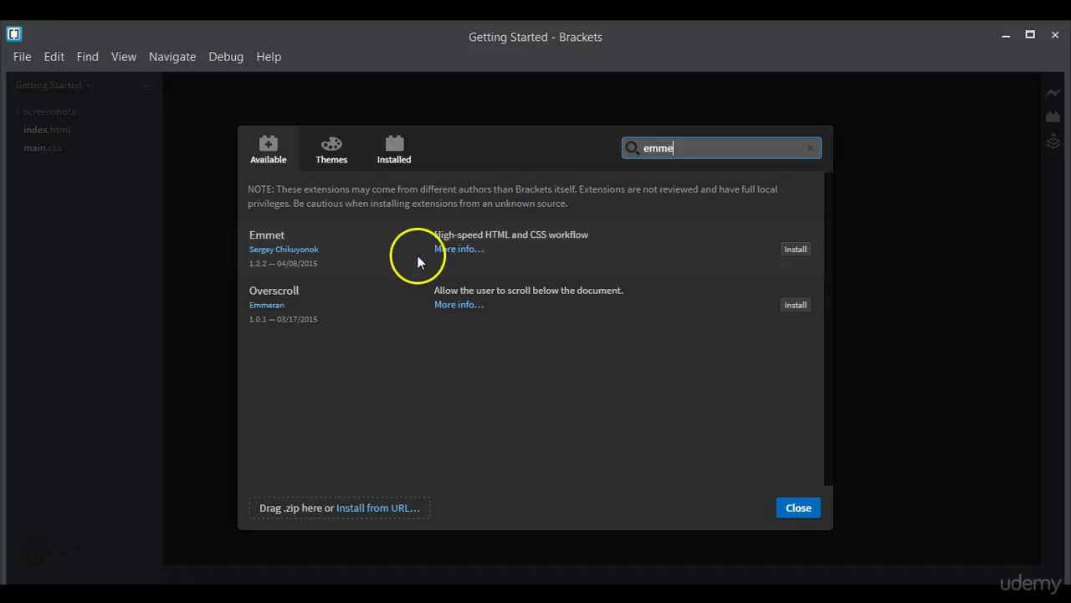
Open the Emmet extension's information page in the browser and look through it.
left_click(444, 250)
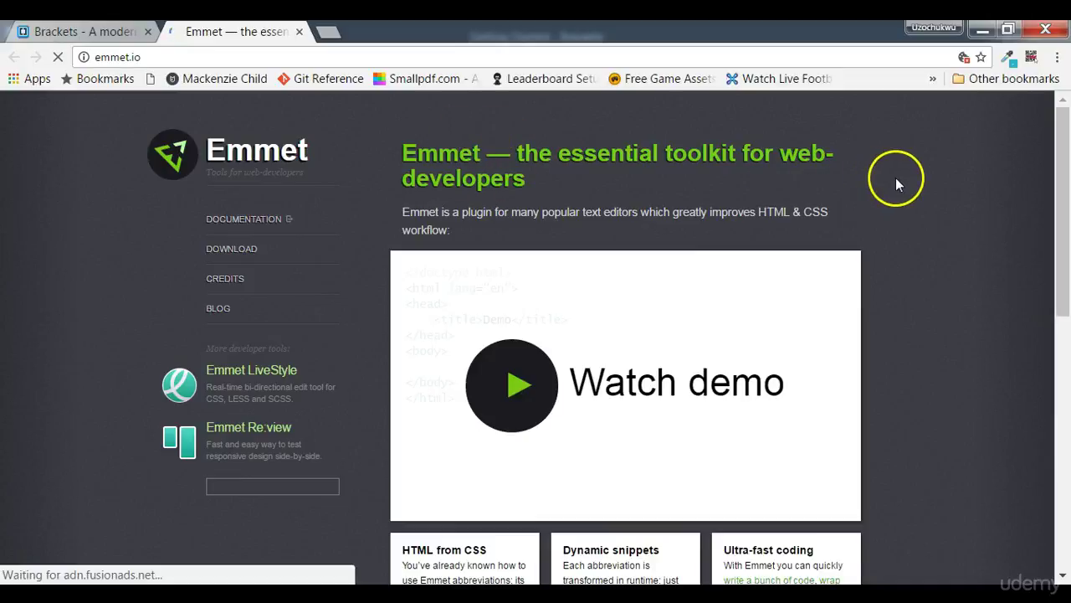
scroll(958, 258, "down", 7)
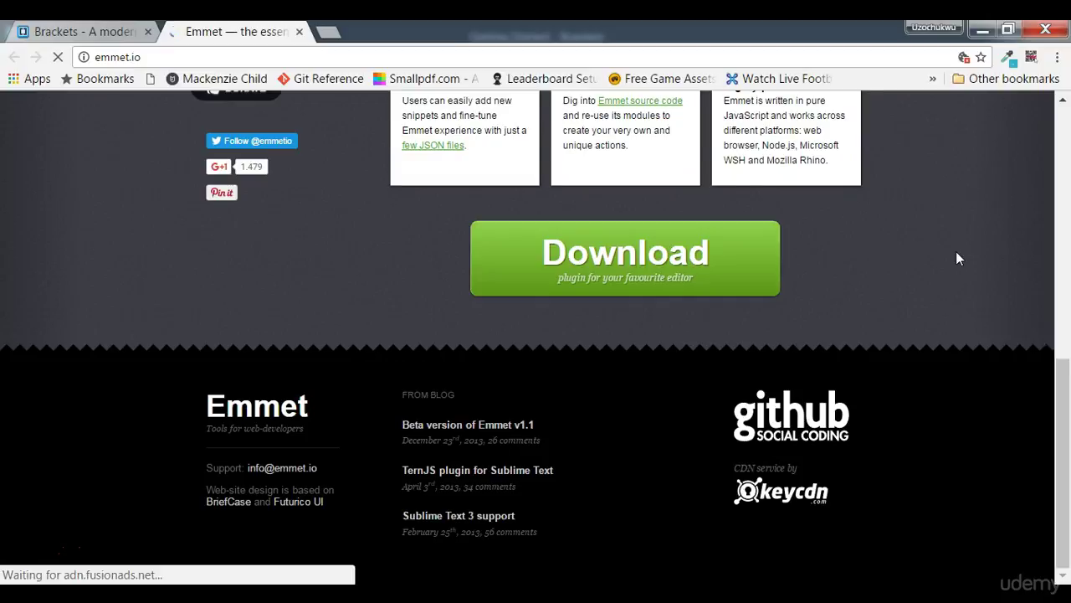
scroll(958, 257, "up", 7)
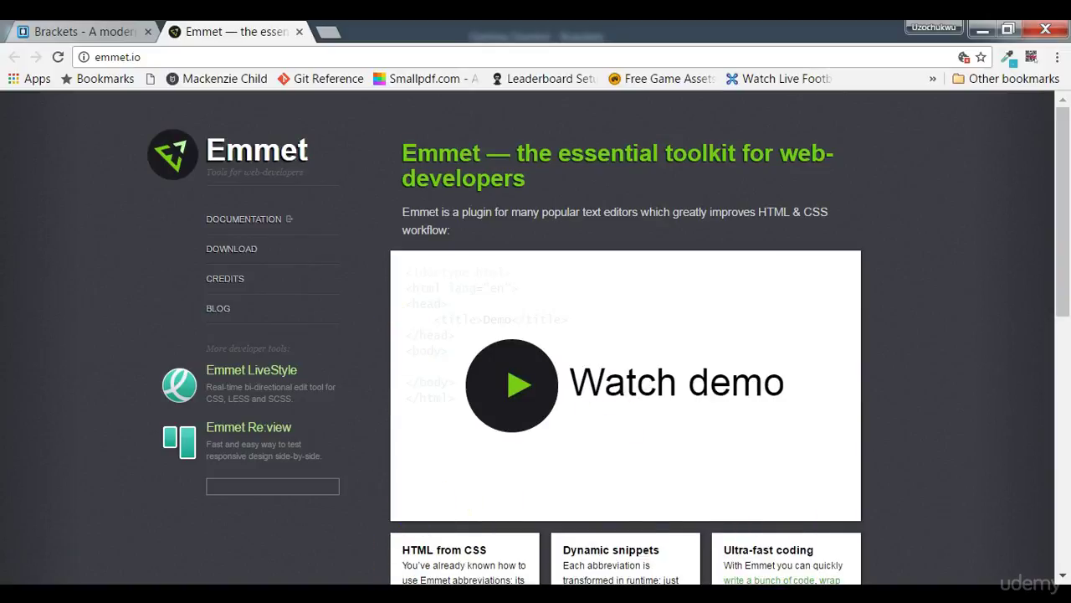
Switch back to Brackets and install the Emmet extension.
key("alt+Tab")
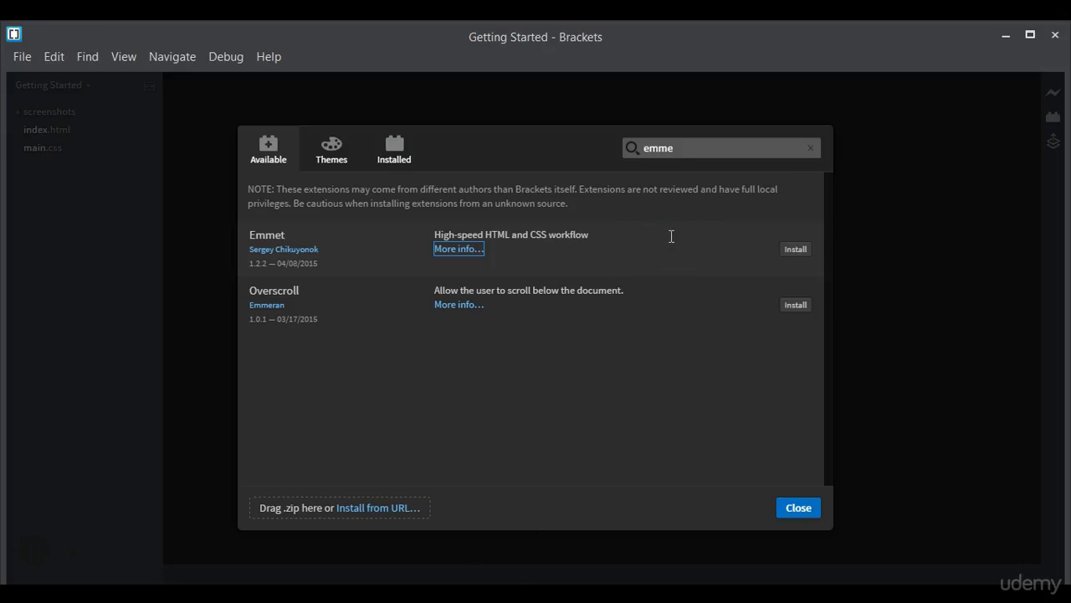
left_click(802, 250)
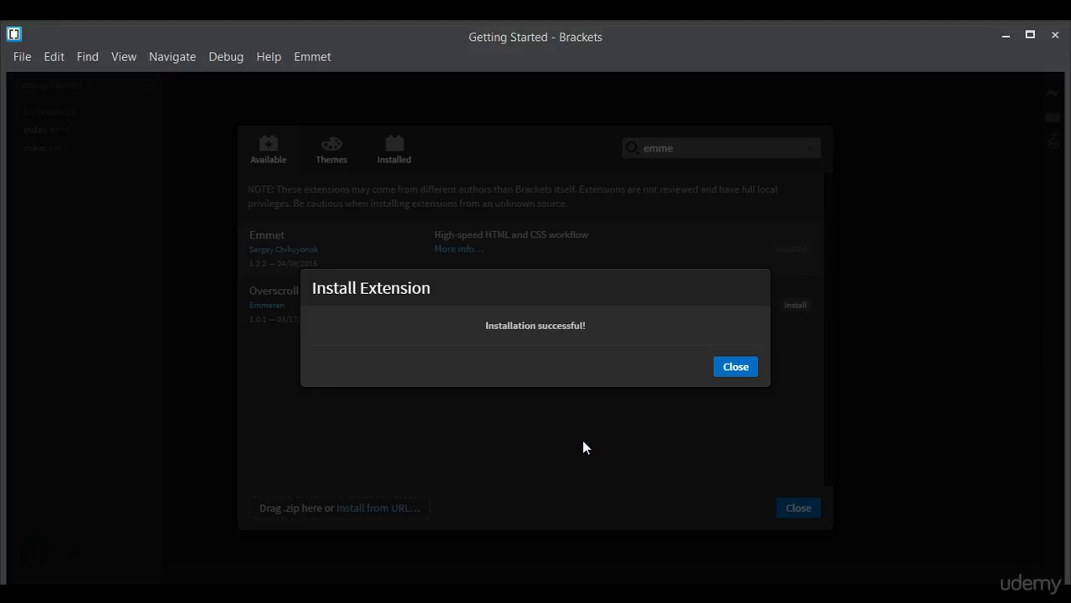
left_click(734, 368)
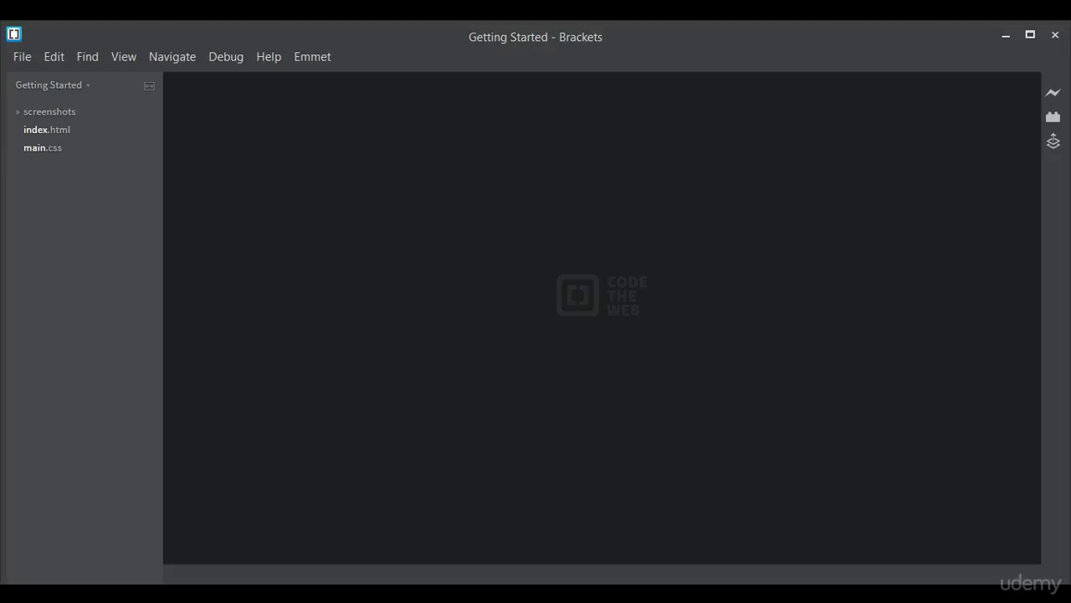
Create a new file named test.html in the Getting Started project.
right_click(41, 130)
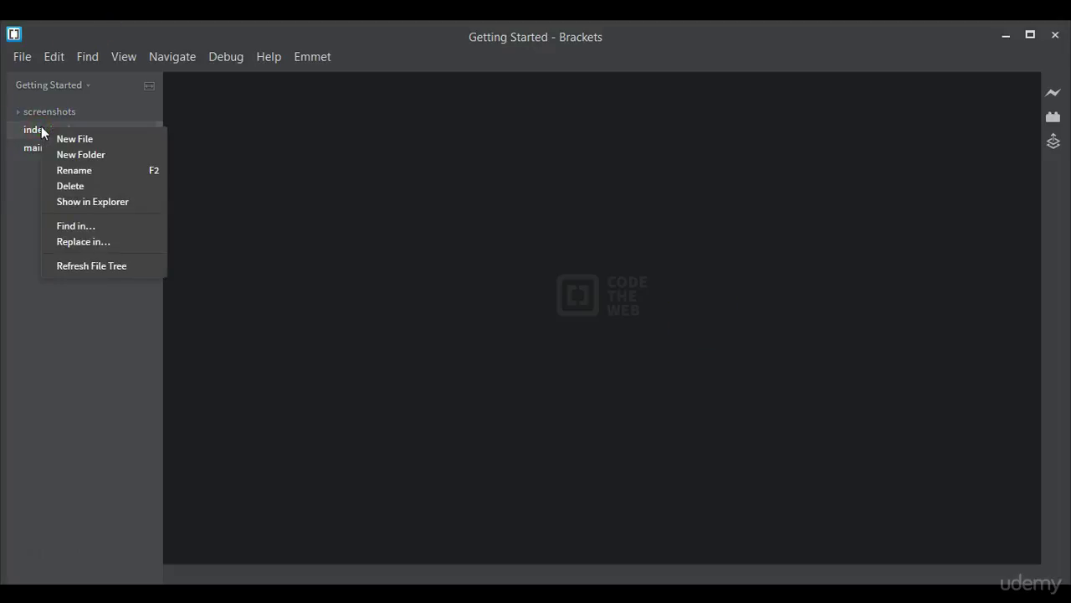
left_click(64, 139)
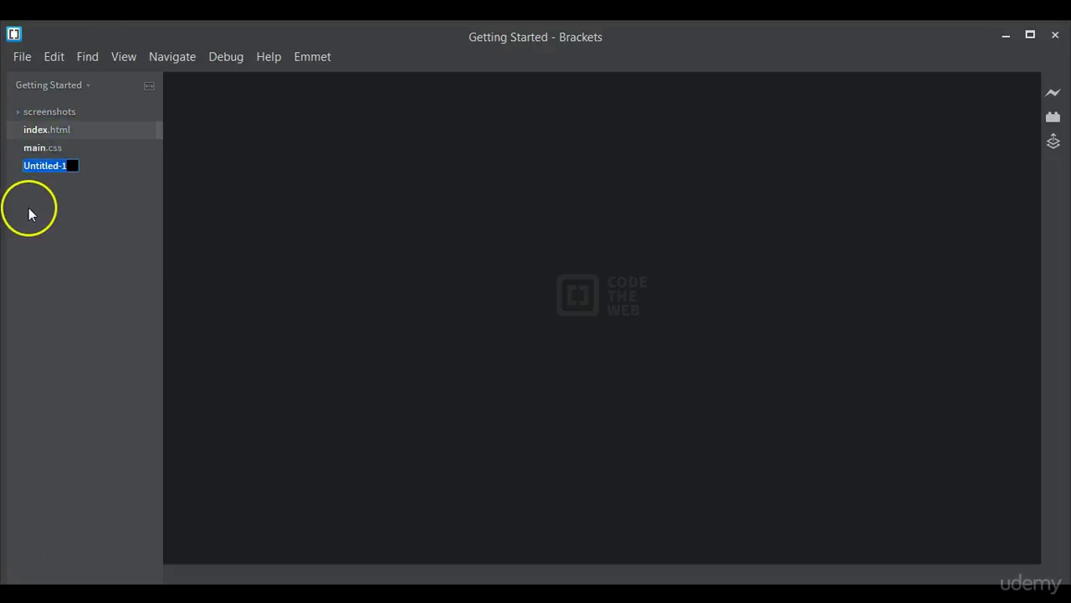
type("test.")
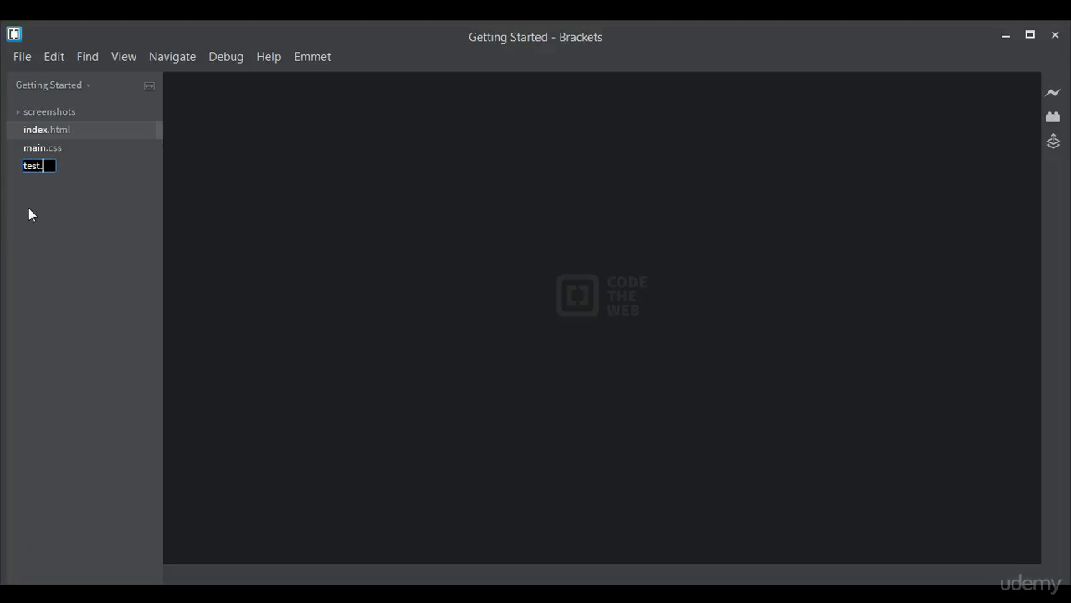
type("html")
key("Return")
Generate the HTML document skeleton in test.html by expanding the Emmet abbreviation "!".
left_click(258, 139)
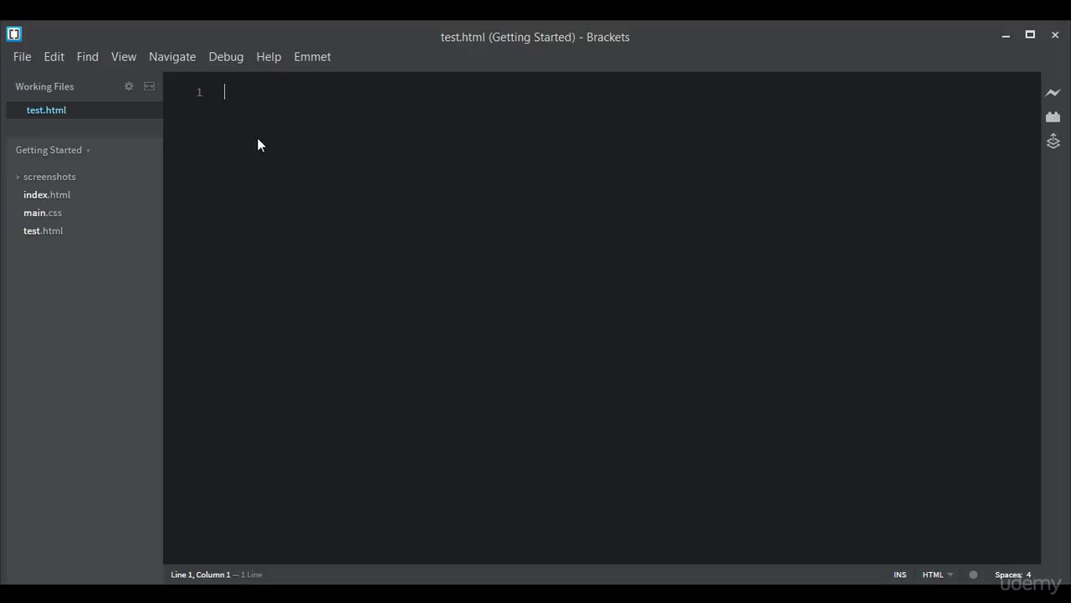
type("!")
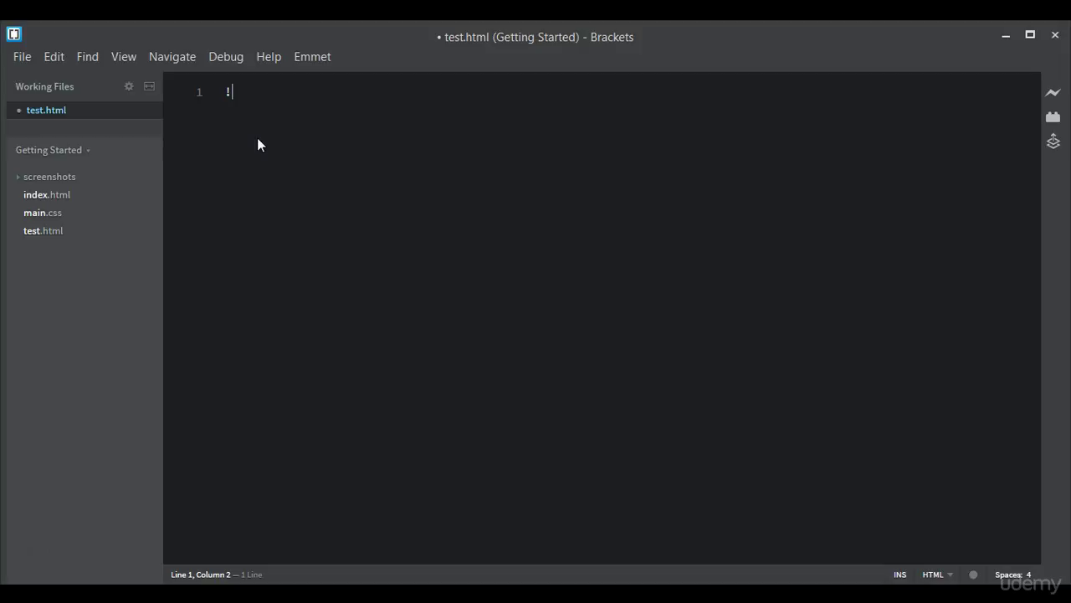
key("Tab")
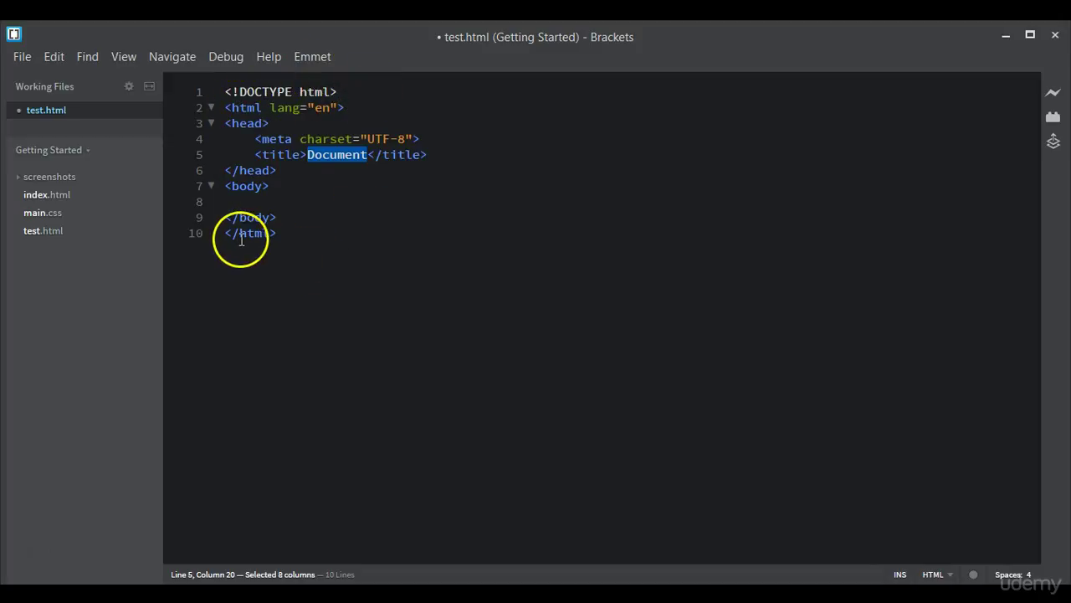
Add a div with class "row" inside the body by expanding the Emmet abbreviation div.row, leaving an empty line inside it.
left_click(309, 184)
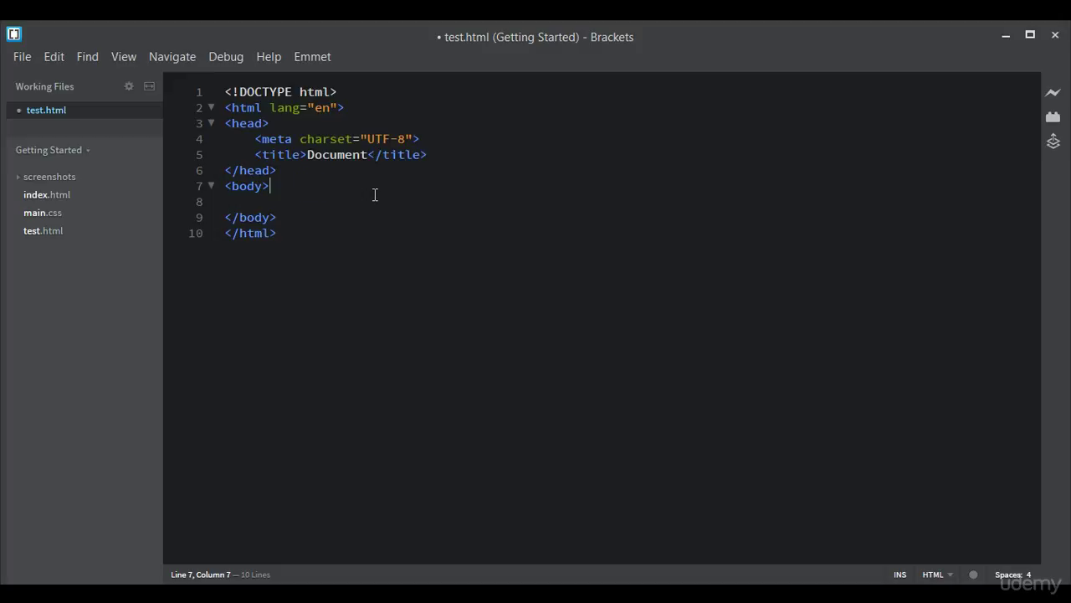
key("Return")
key("Return")
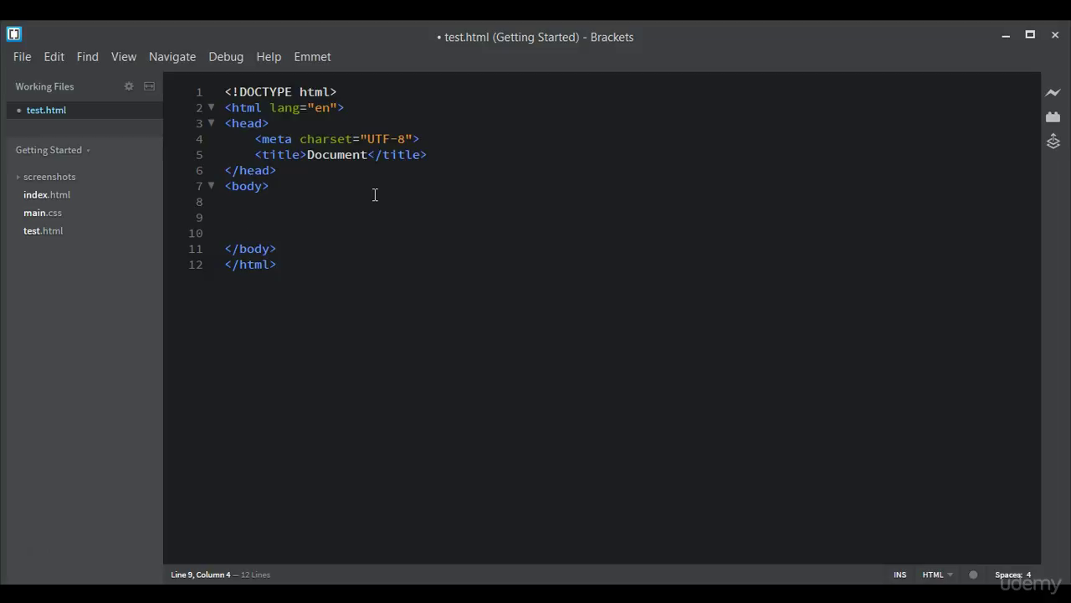
type("div.row")
key("Tab")
key("Return")
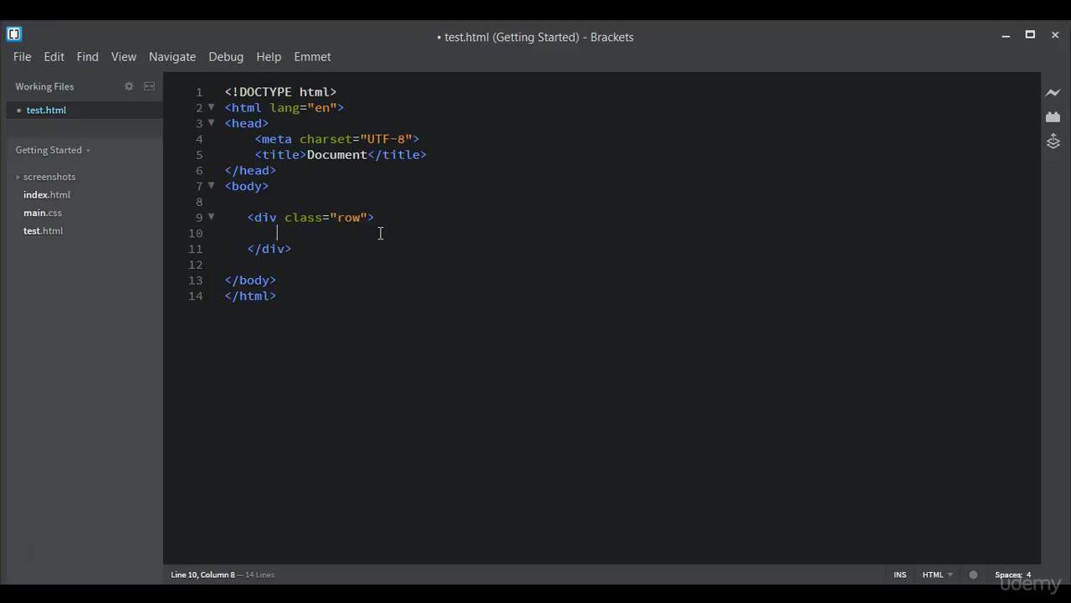
Add a div with id "test" below the row div by expanding the Emmet abbreviation div#test, leaving an empty line inside it.
key("Down")
key("End")
key("Return")
key("Return")
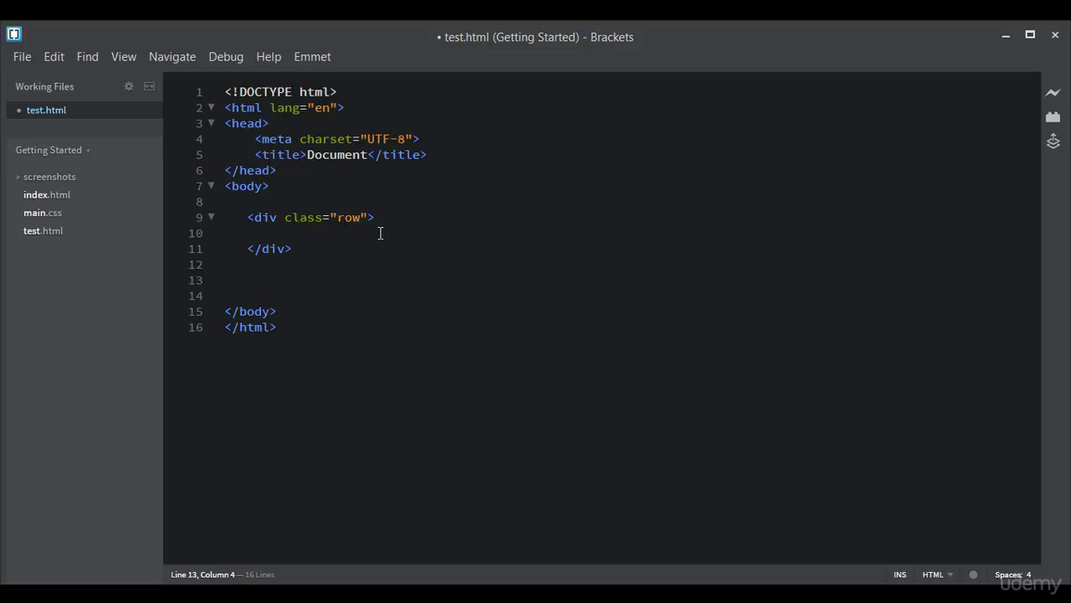
type("div")
type("#test")
key("Return")
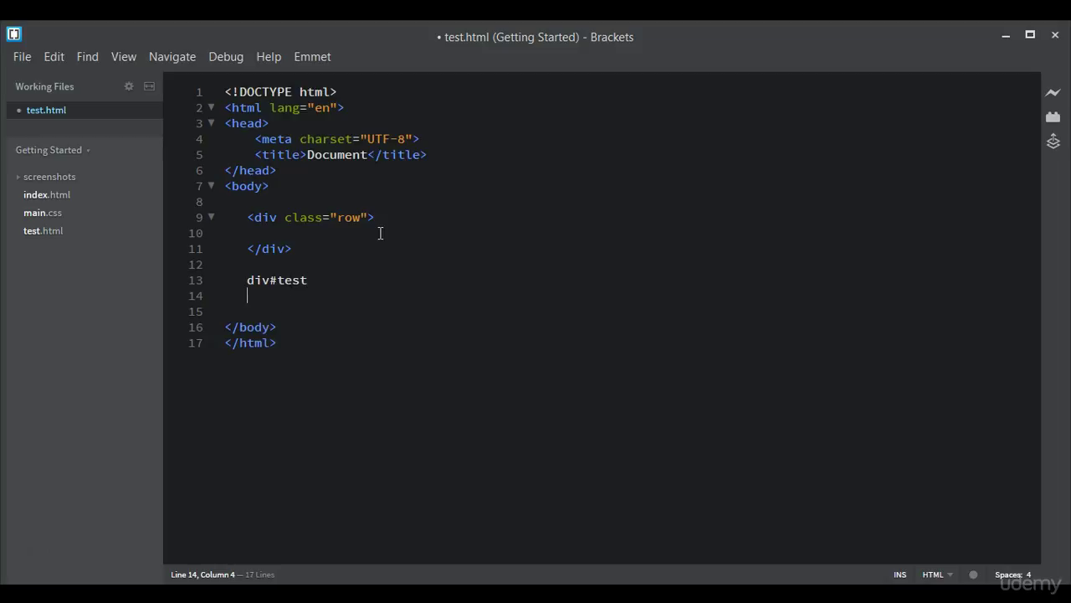
key("Up")
key("Tab")
key("BackSpace")
key("End")
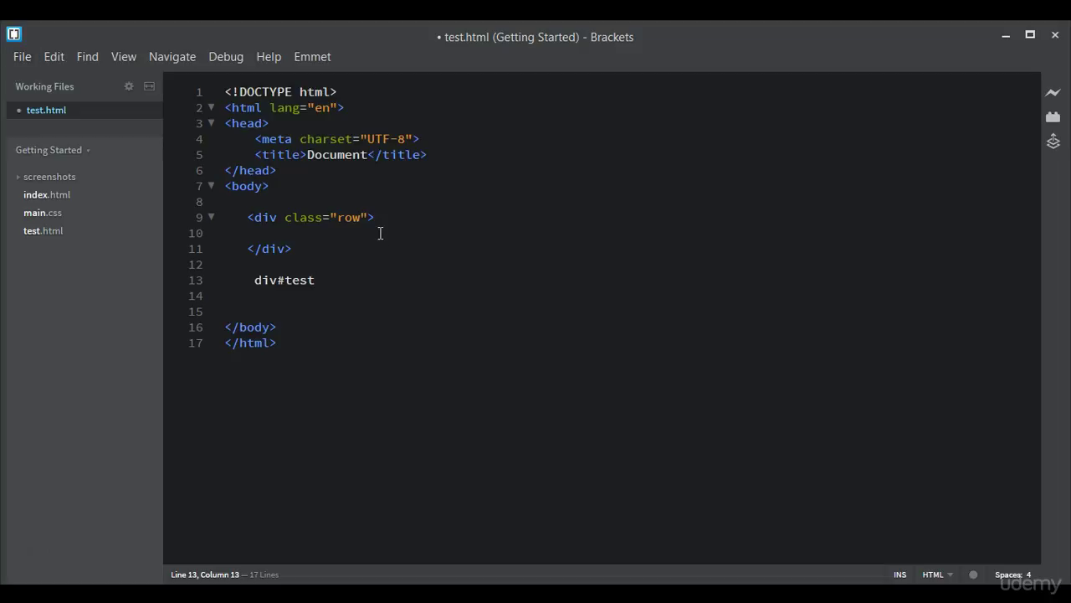
key("Tab")
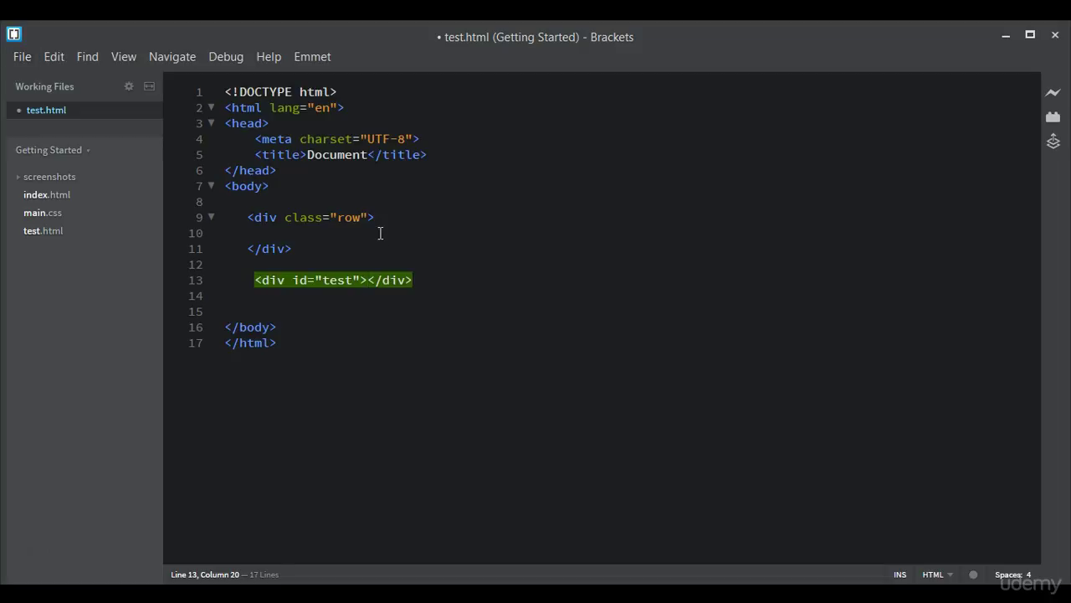
key("Return")
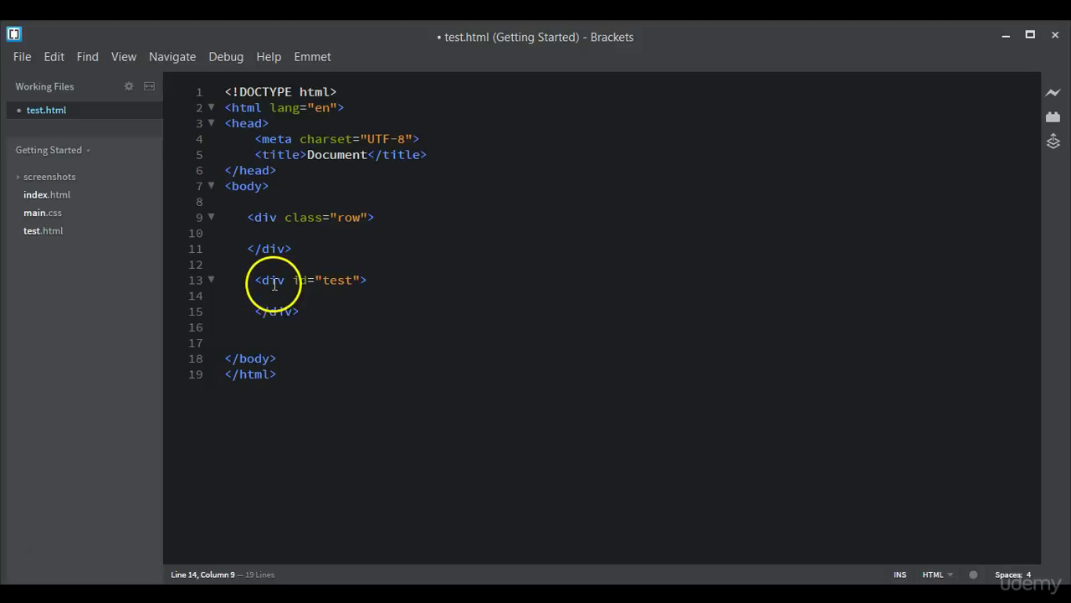